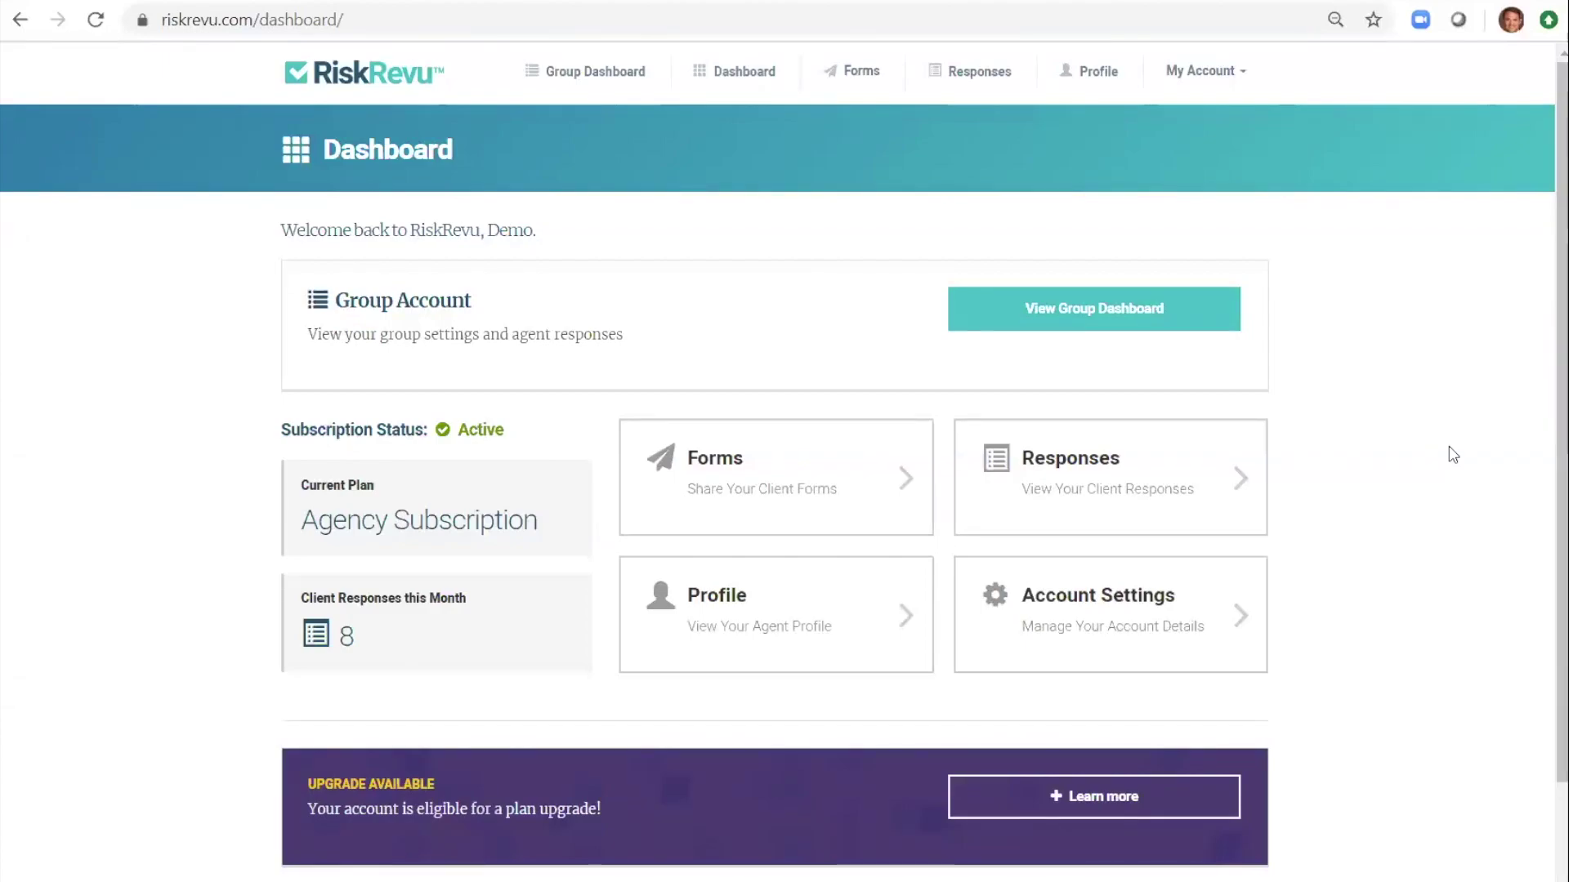
- Go to Edit Profile from the account menu and scroll to the Risk Evaluation Options table
left_click(1205, 72)
left_click(1168, 171)
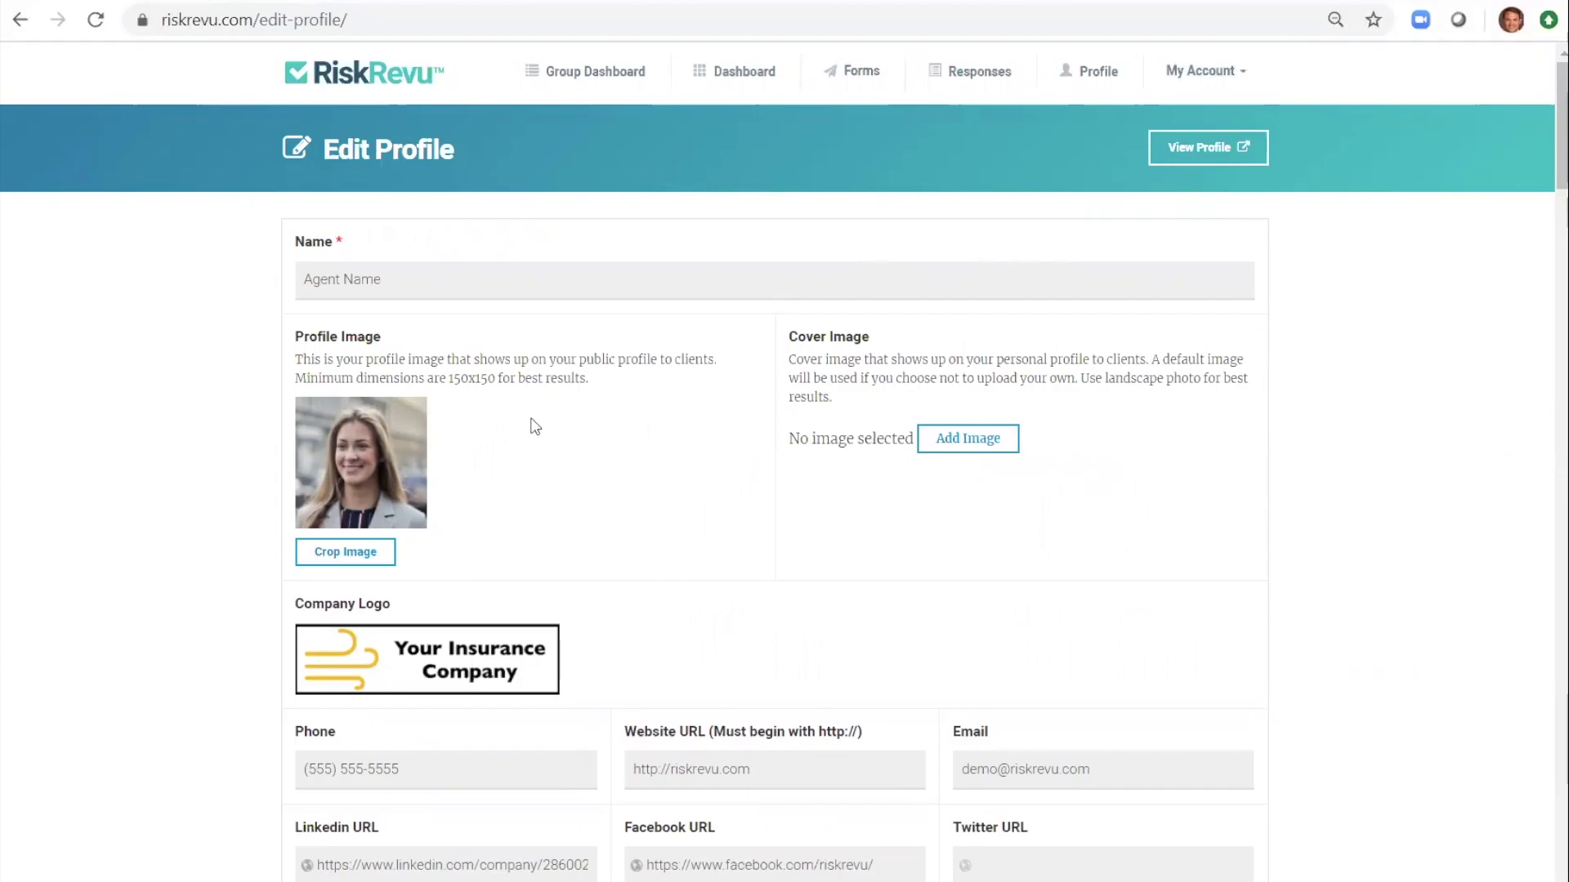
mouse_move(390, 481)
scroll(706, 673, "down", 4)
scroll(456, 666, "down", 2)
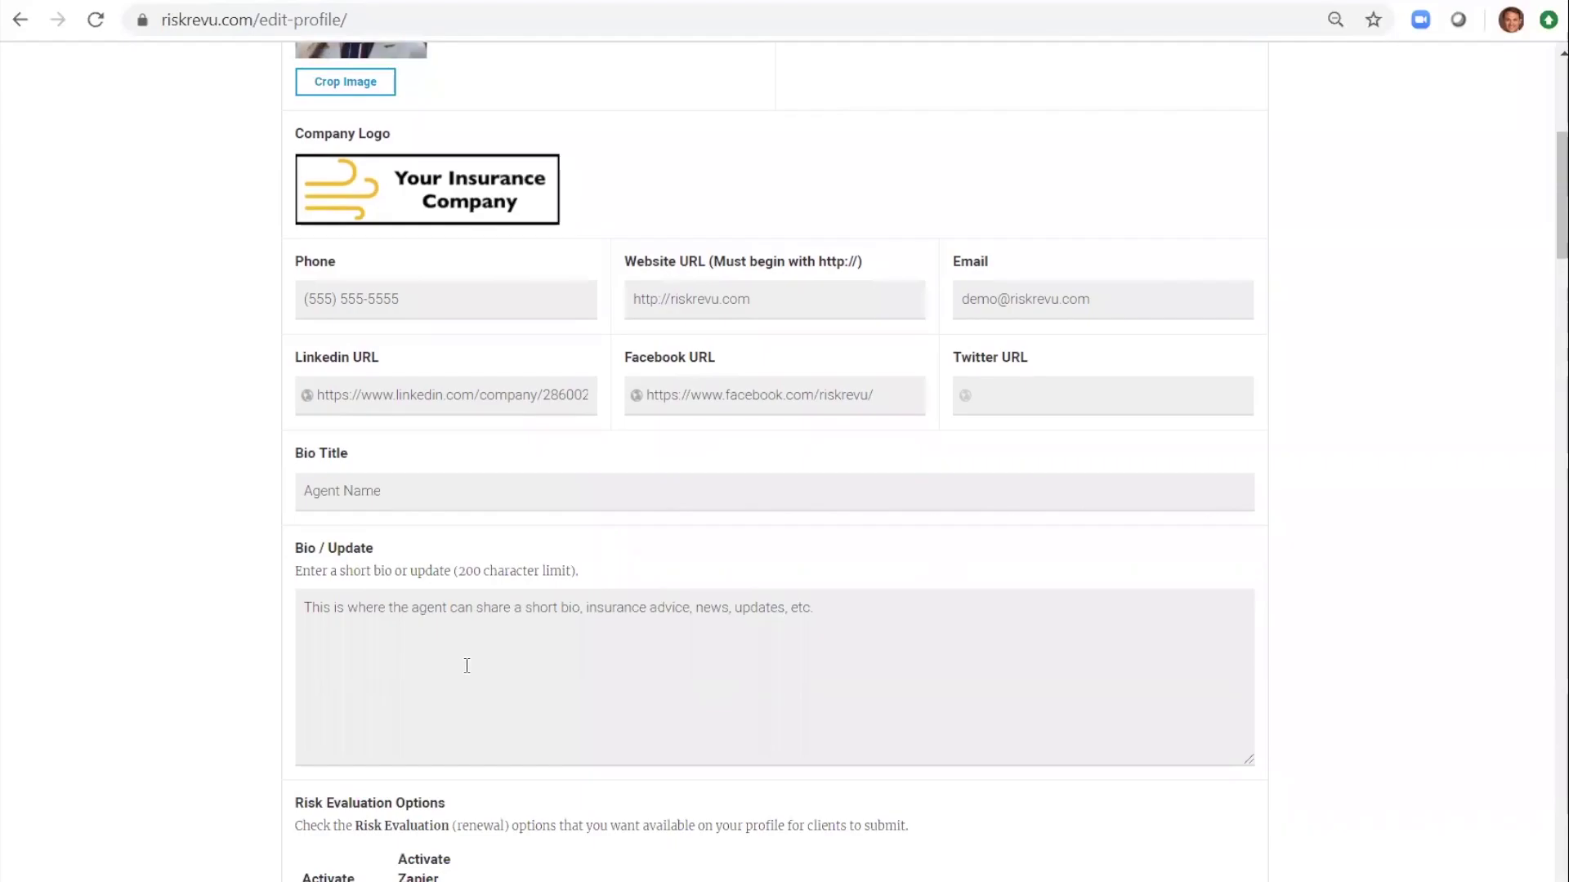
scroll(465, 666, "down", 3)
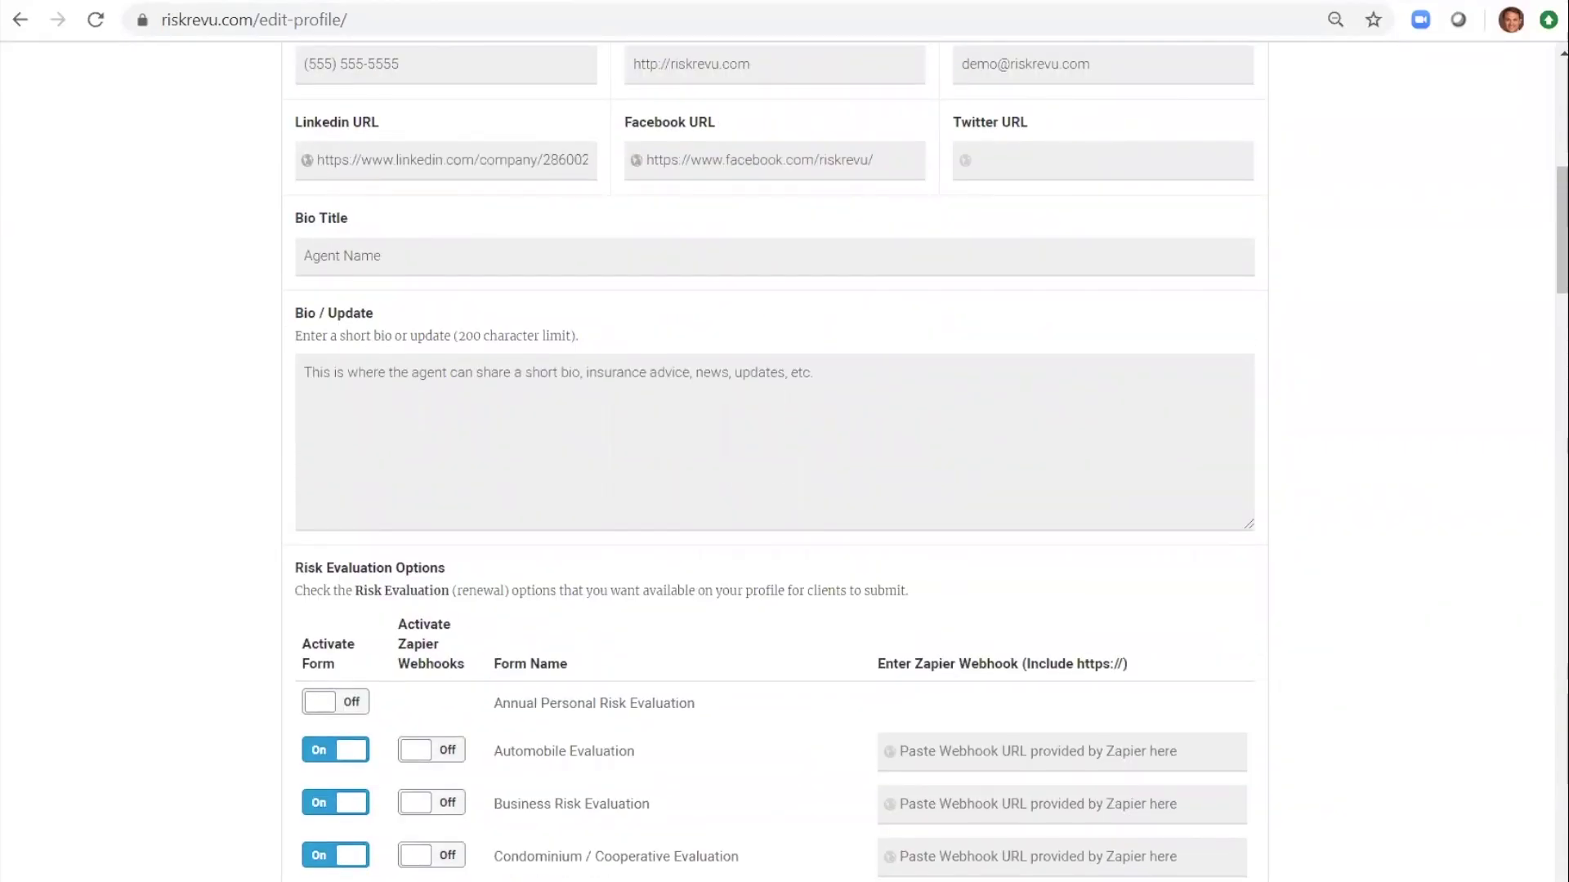
- Turn on Activate Form and Zapier Webhooks for the Annual Personal Risk Evaluation form
scroll(486, 581, "down", 3)
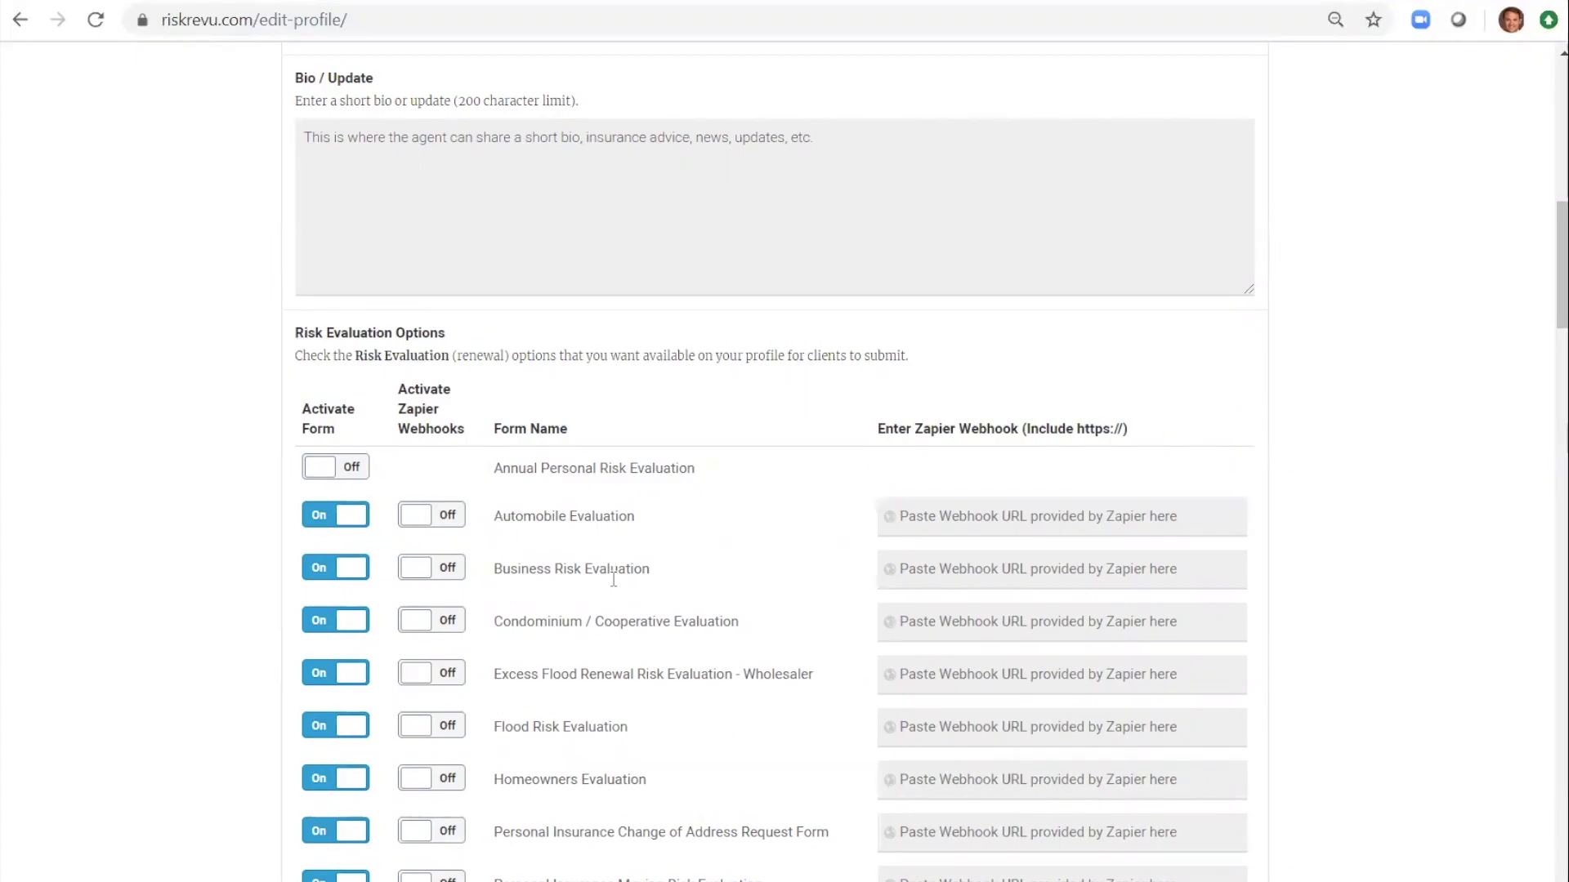
left_click(349, 469)
scroll(354, 493, "down", 1)
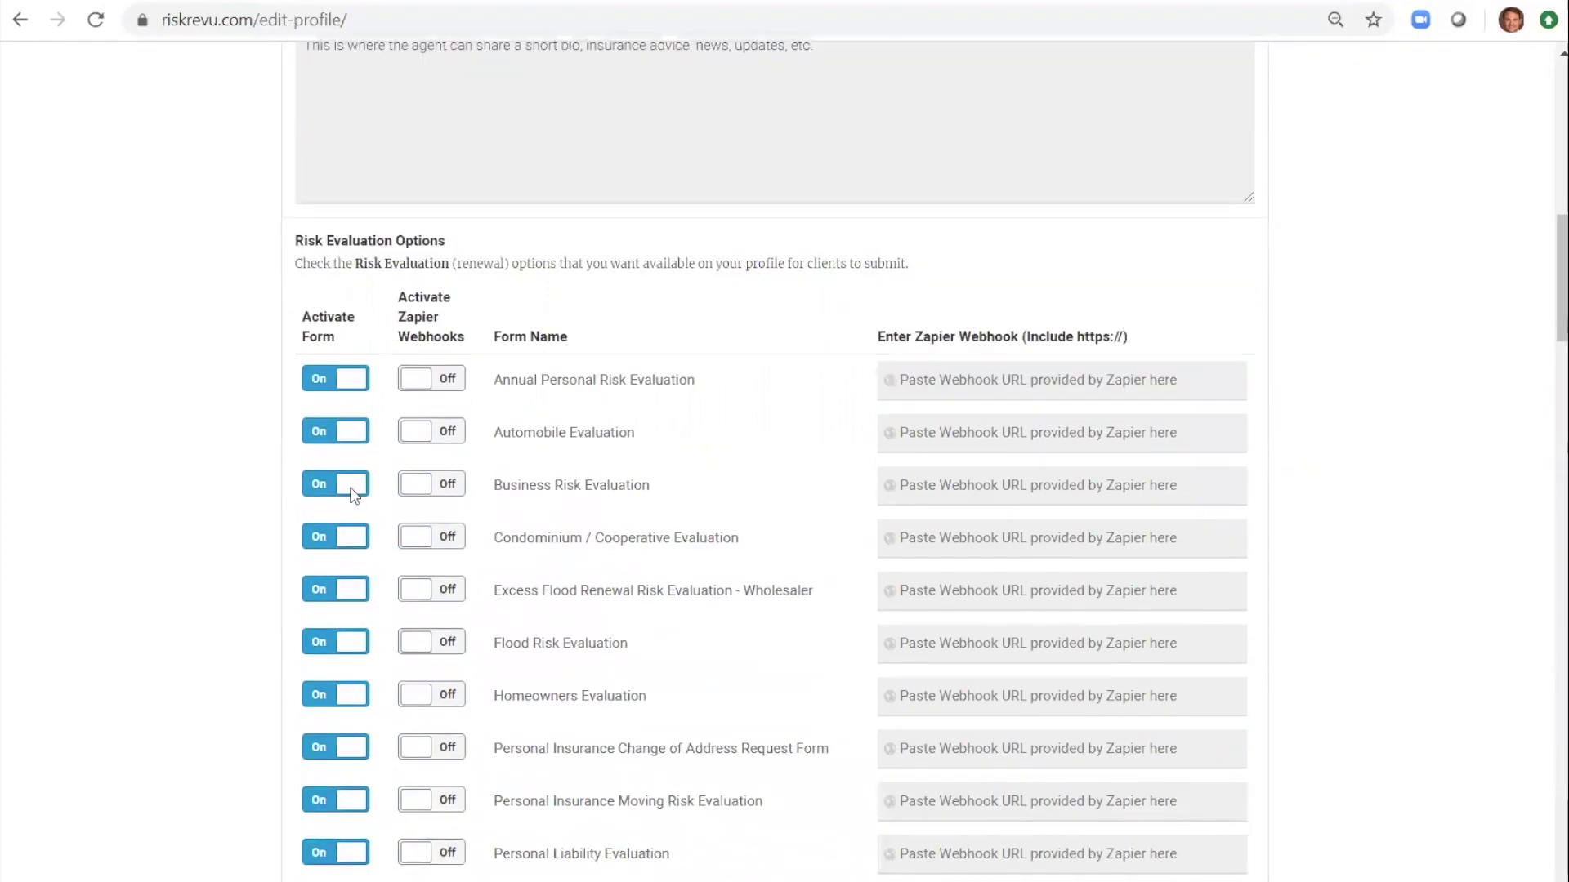
scroll(354, 492, "down", 1)
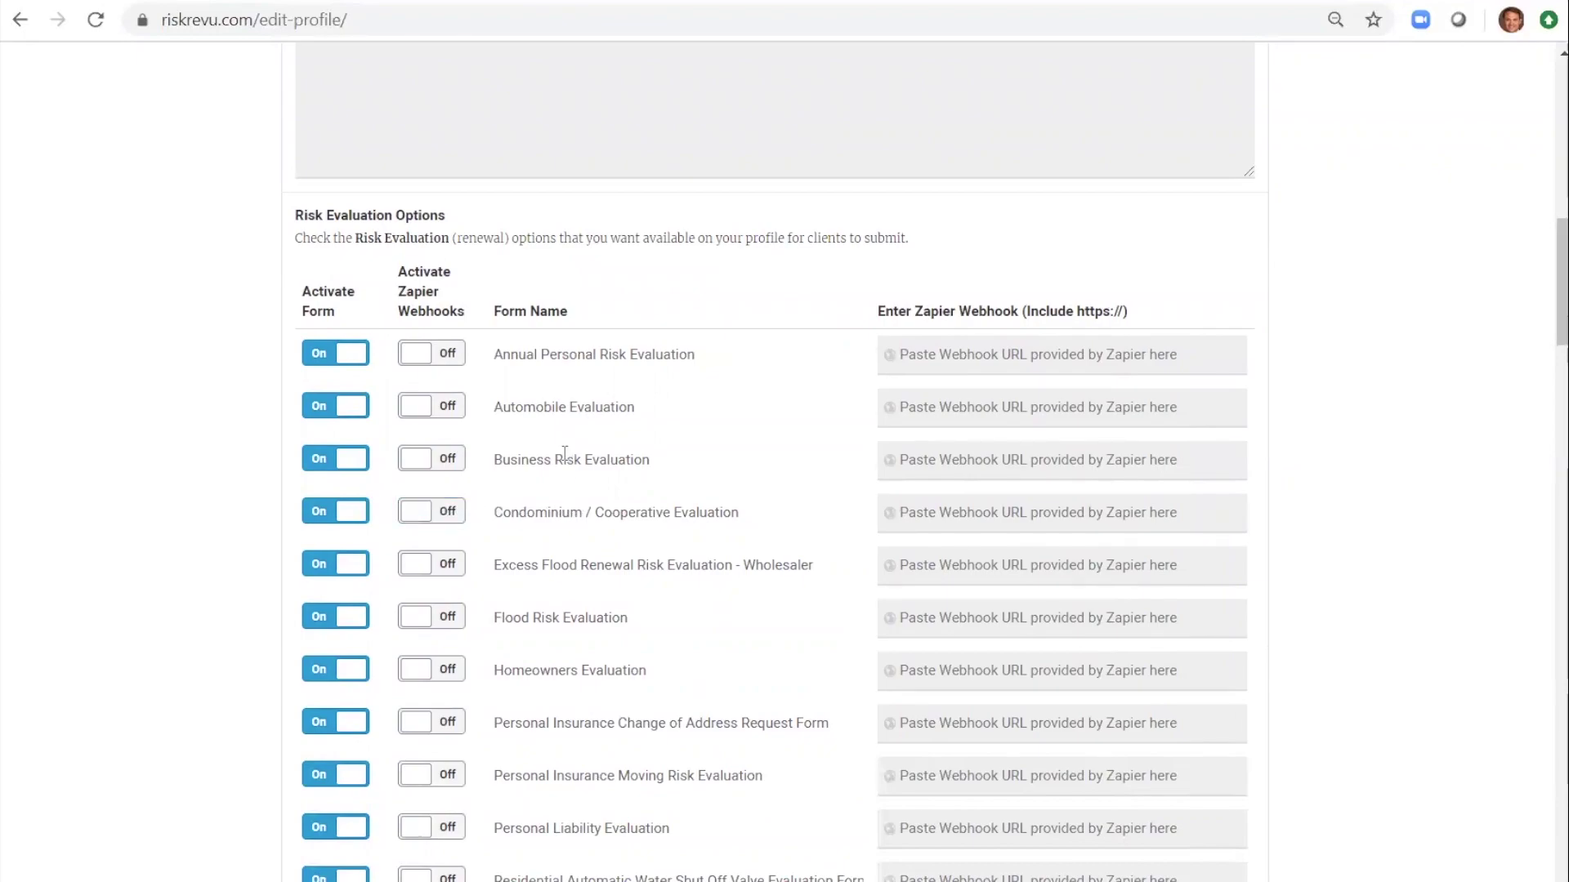
left_click(455, 355)
scroll(484, 479, "down", 7)
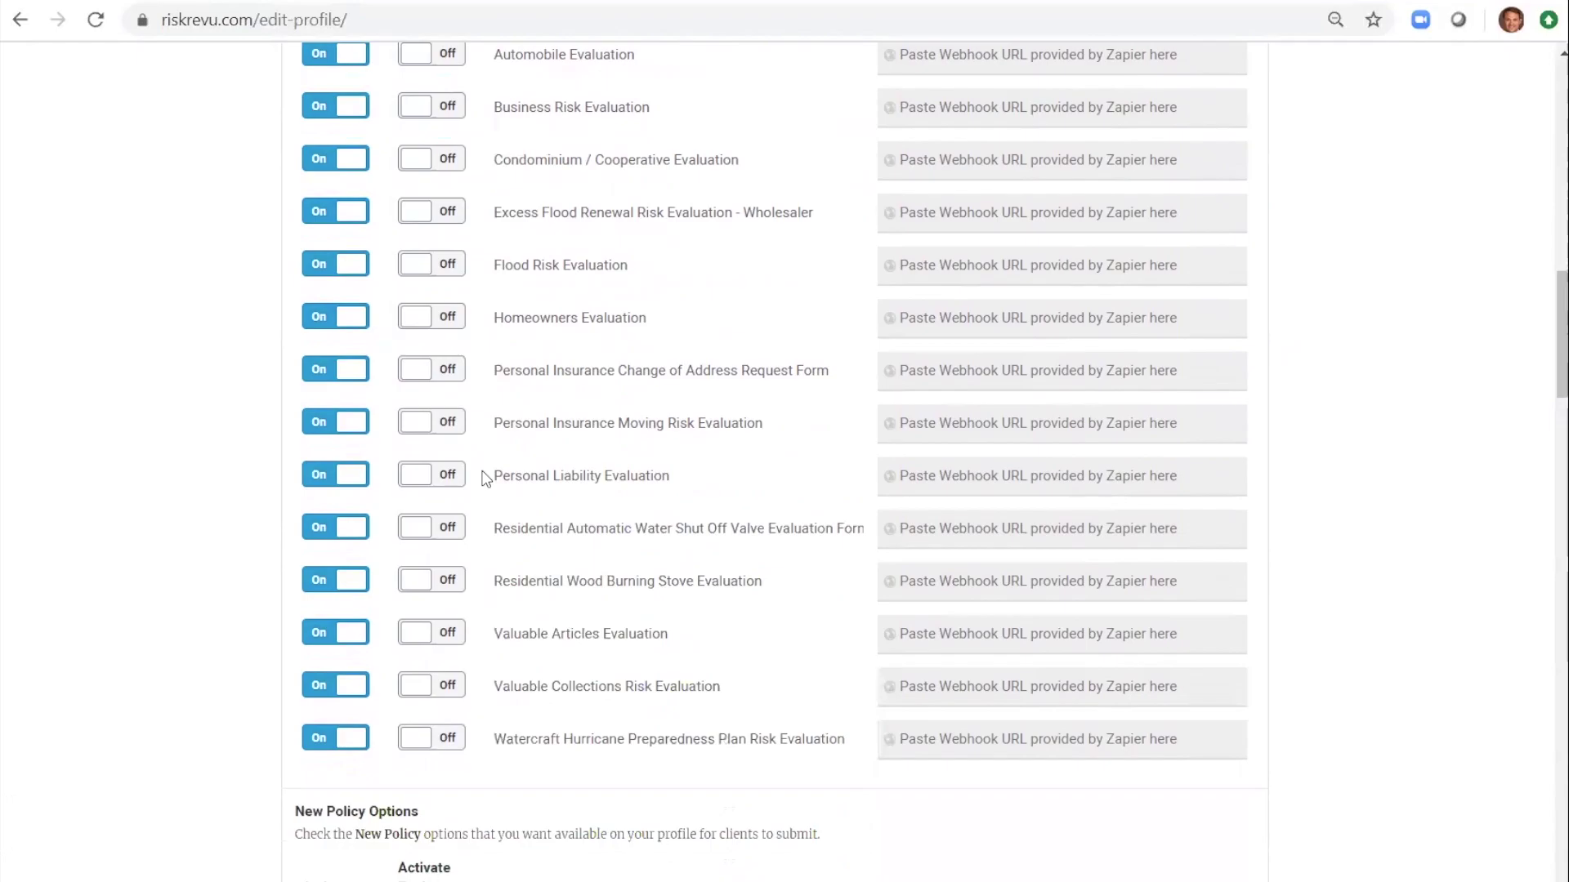
- Activate the Aircraft Insurance Form and the Agent/Broker Change - Authorization Form
scroll(488, 480, "down", 3)
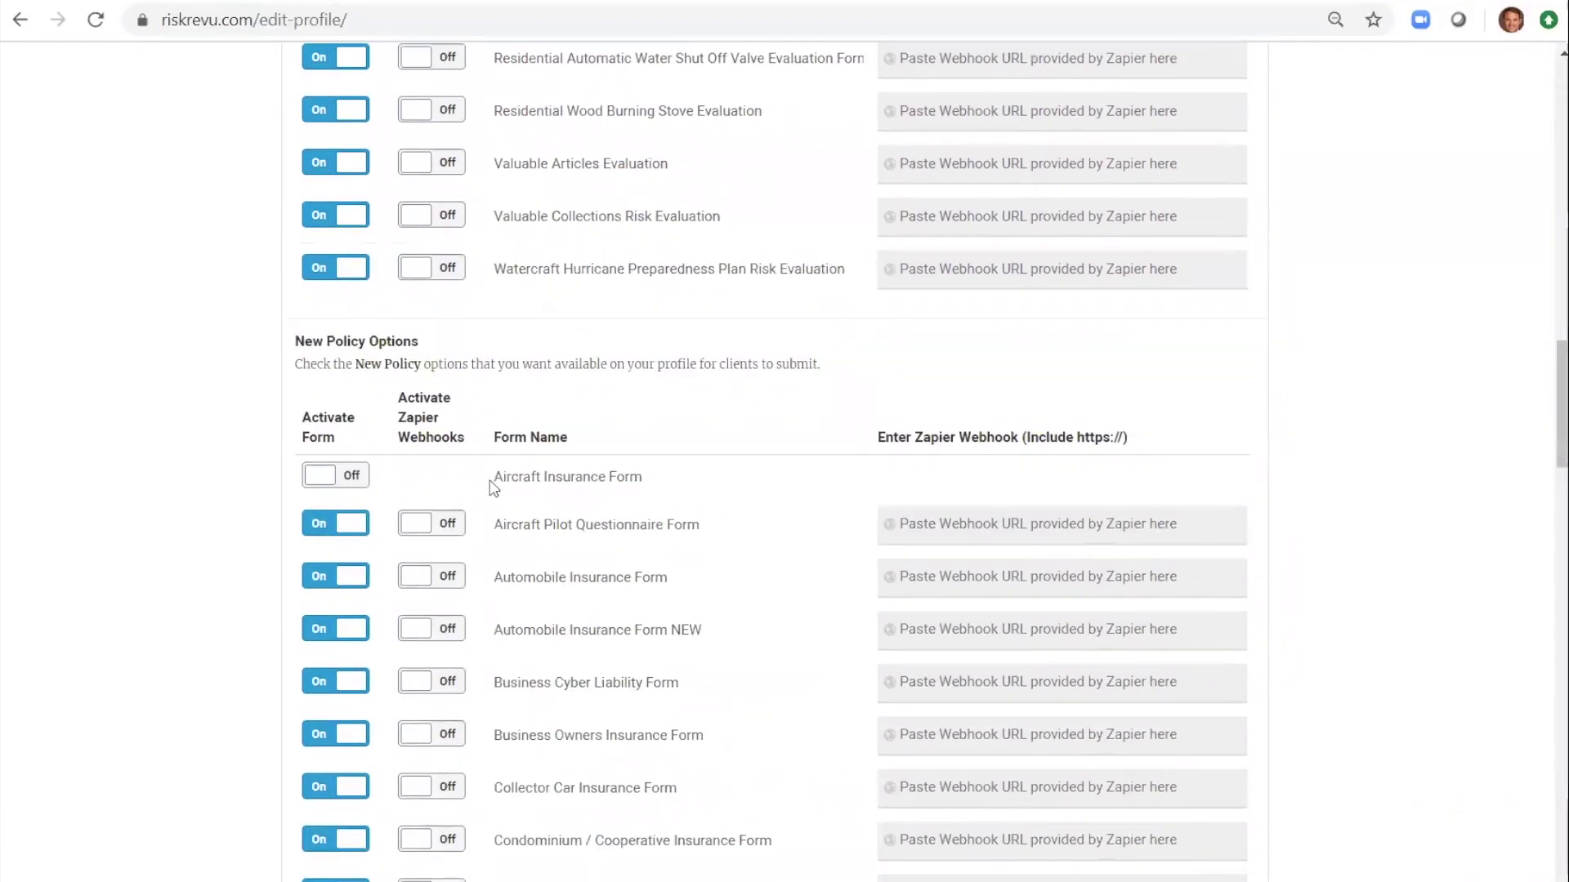
left_click(353, 482)
scroll(448, 496, "down", 5)
scroll(448, 496, "down", 11)
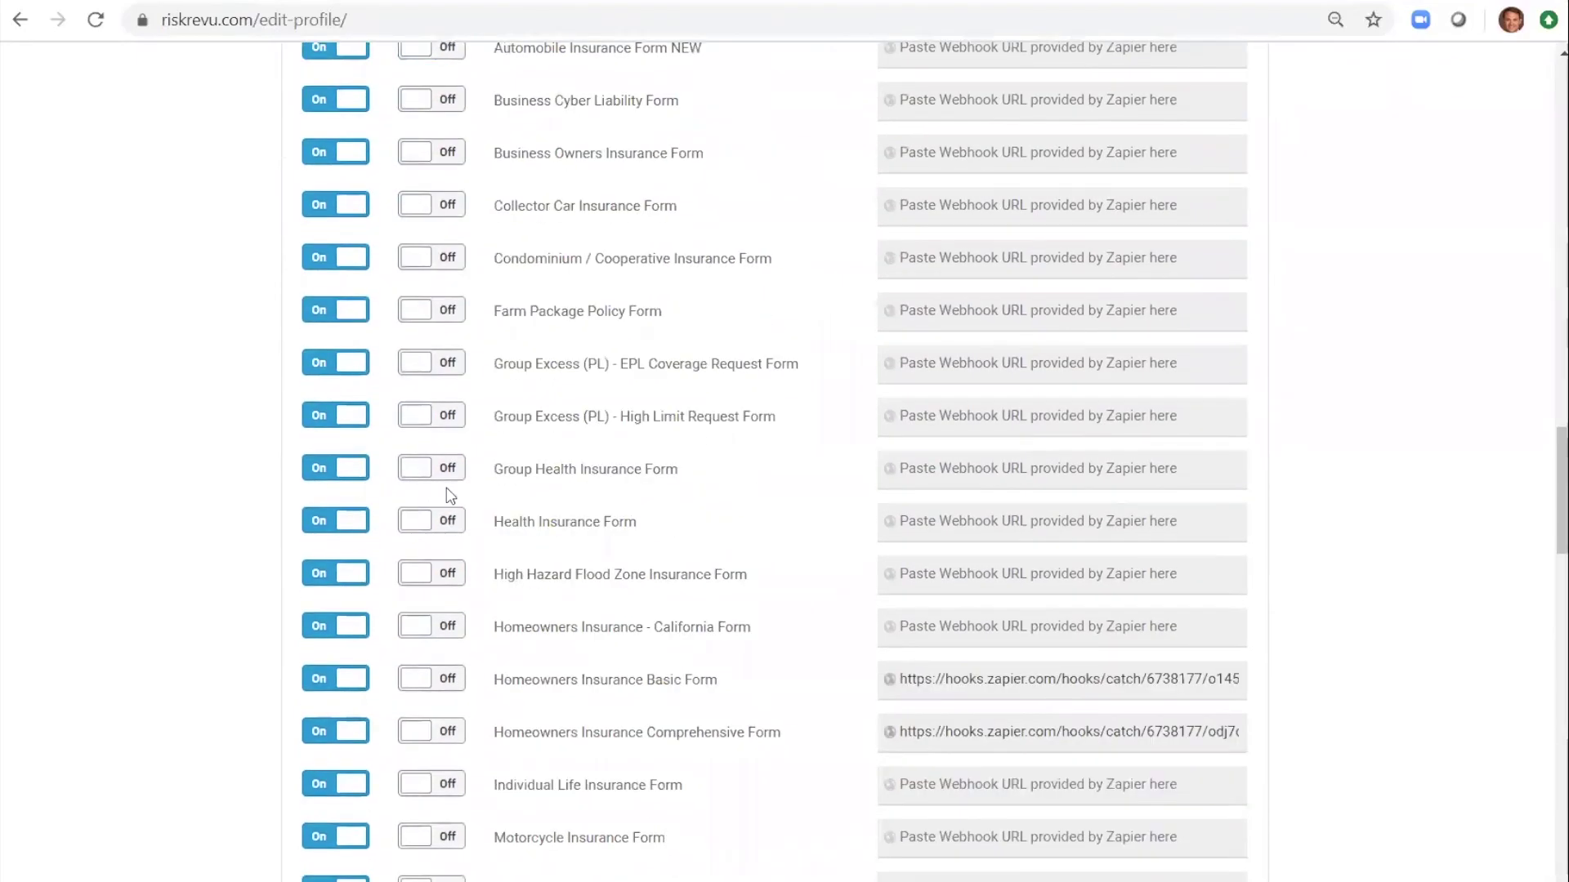
scroll(447, 494, "down", 8)
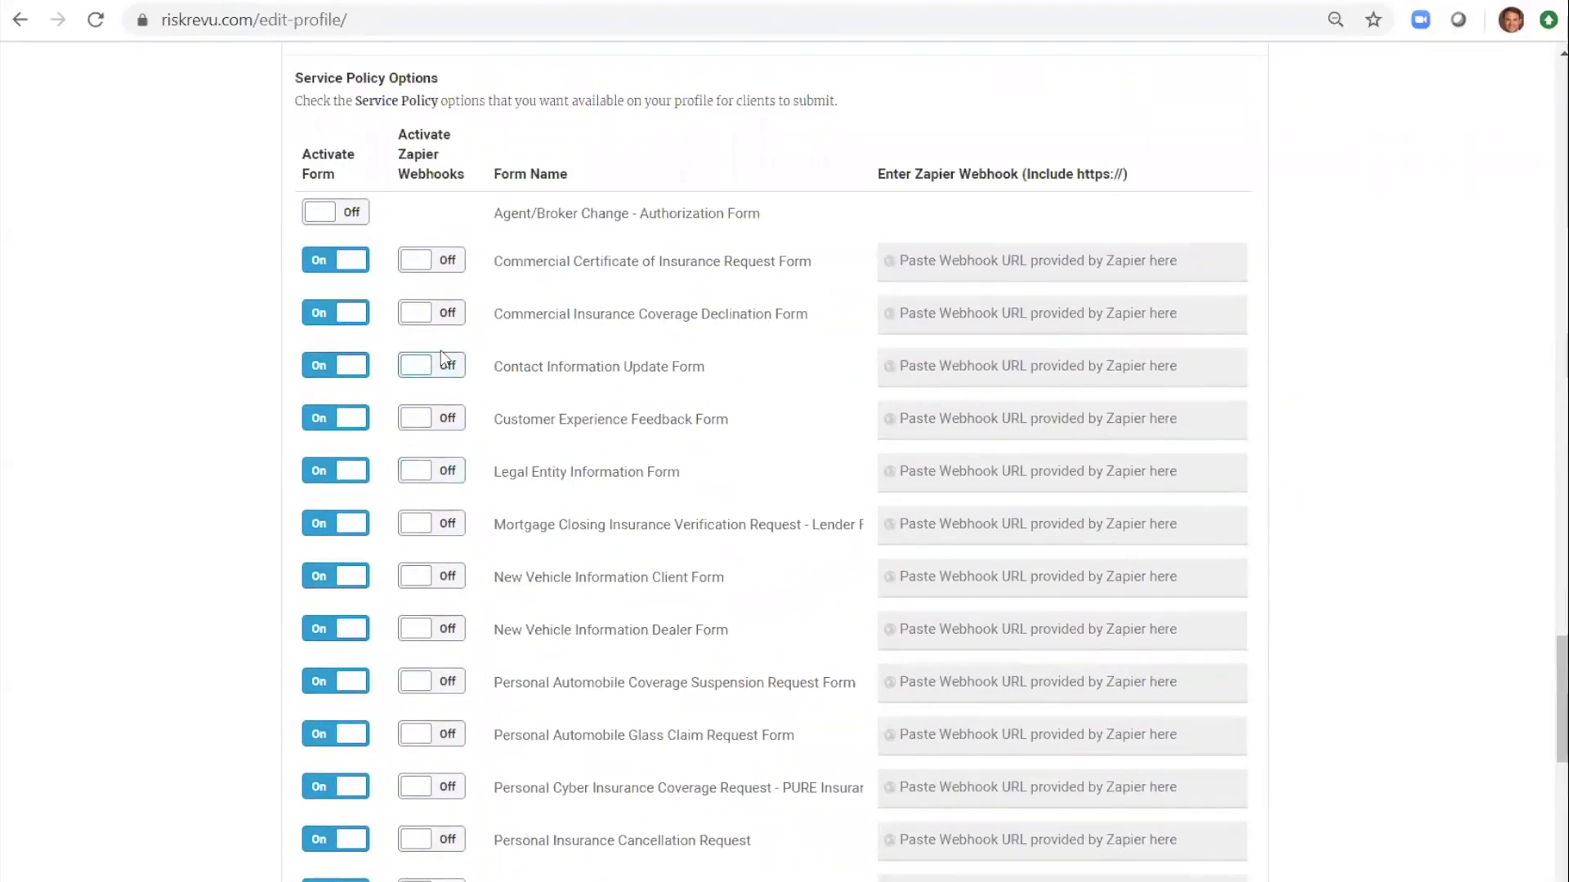
left_click(355, 213)
- Save the profile changes with Save Profile at the bottom of the page
scroll(446, 474, "down", 4)
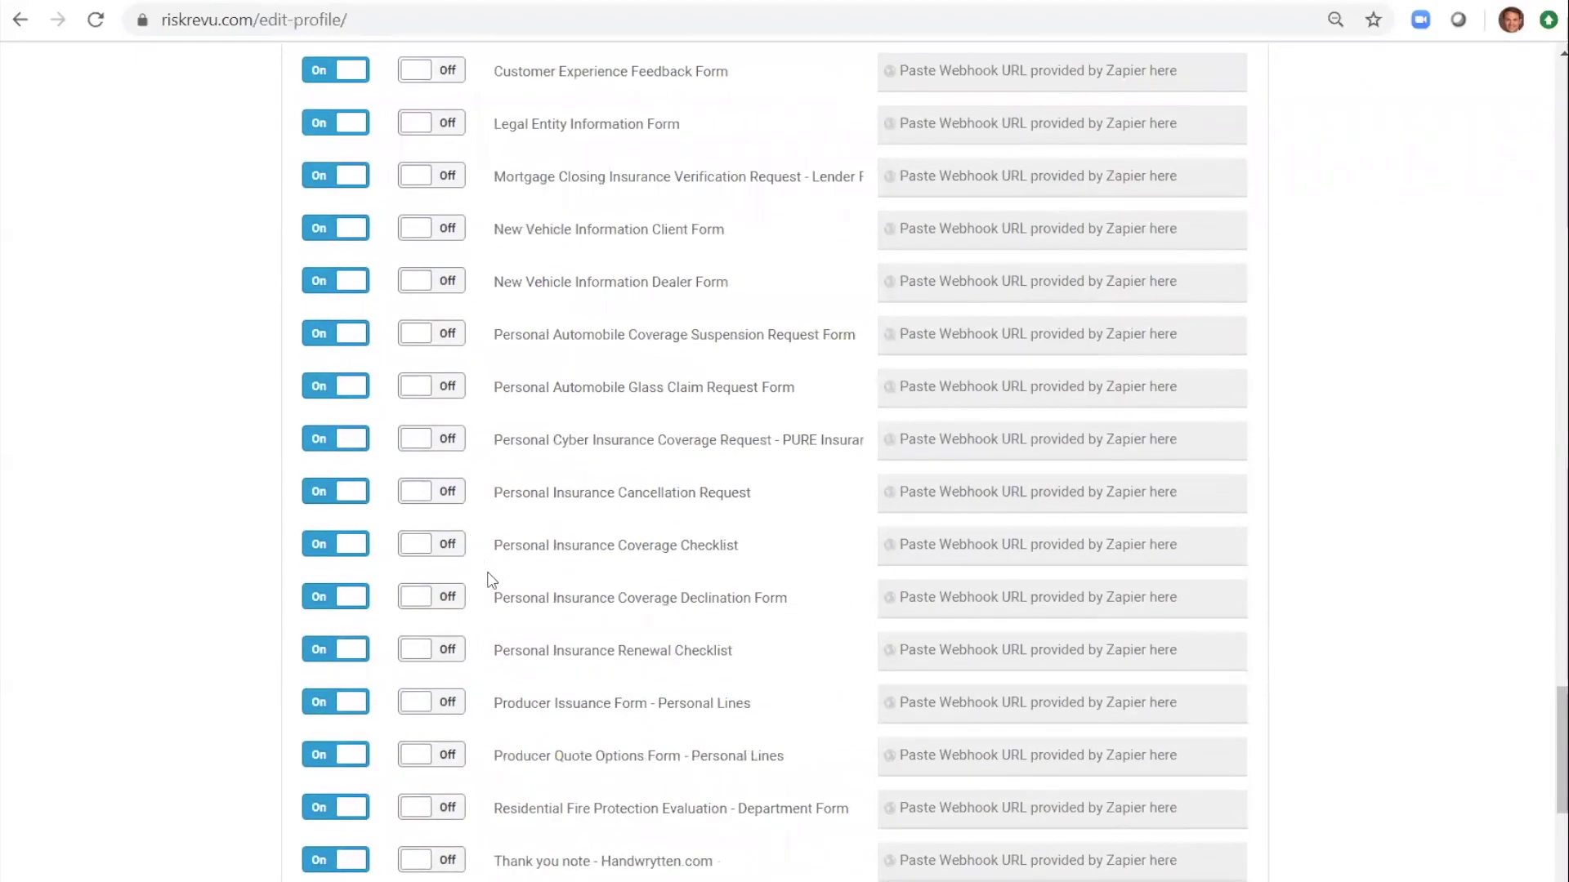
scroll(493, 597, "down", 5)
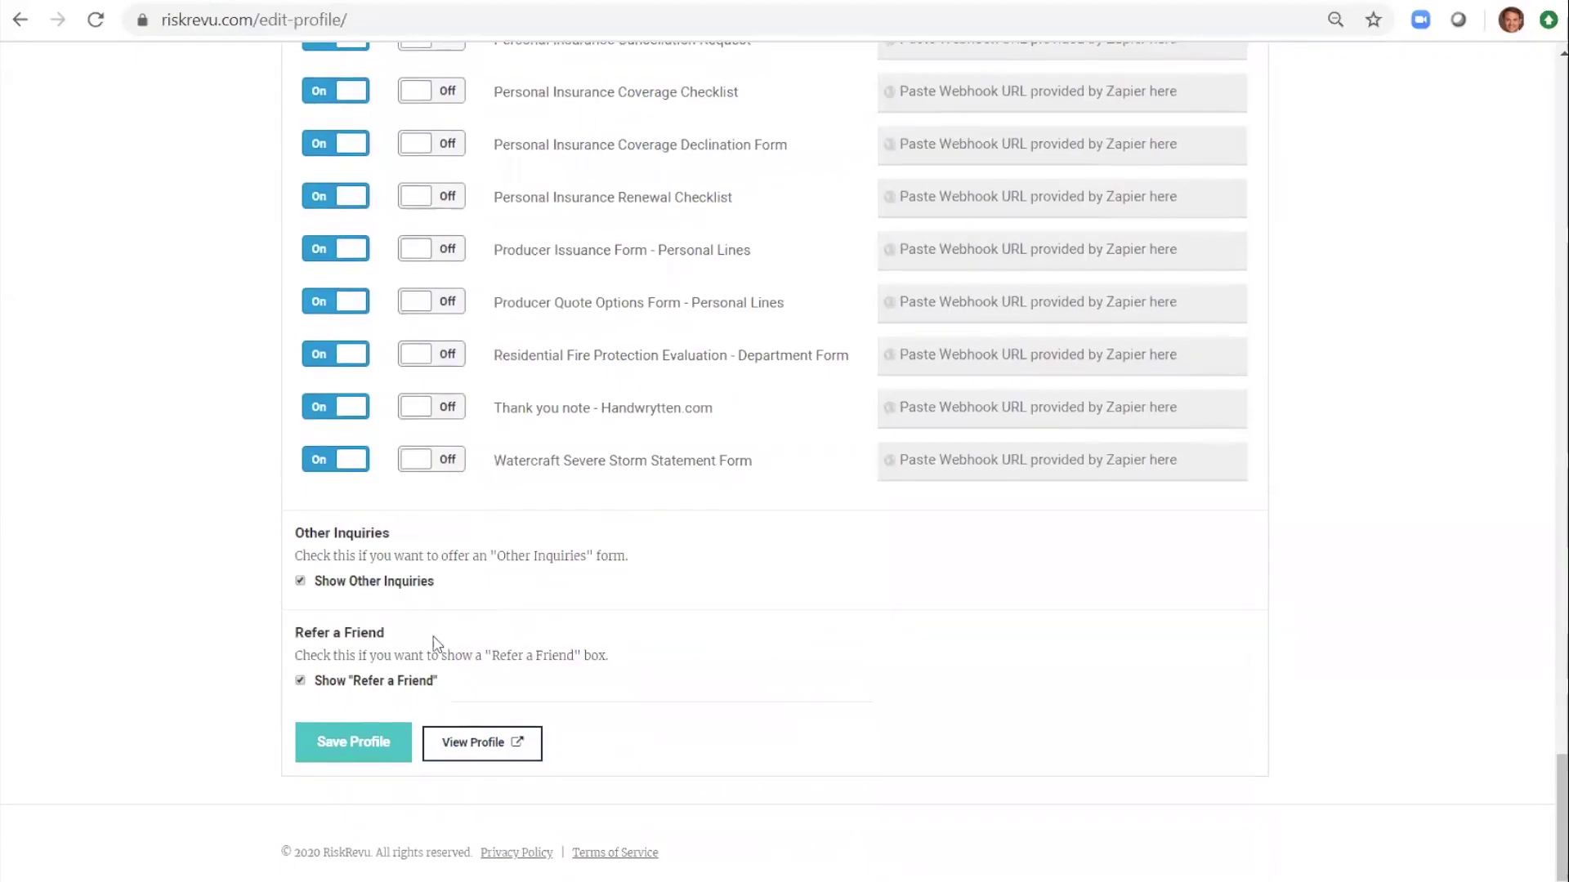
left_click(343, 753)
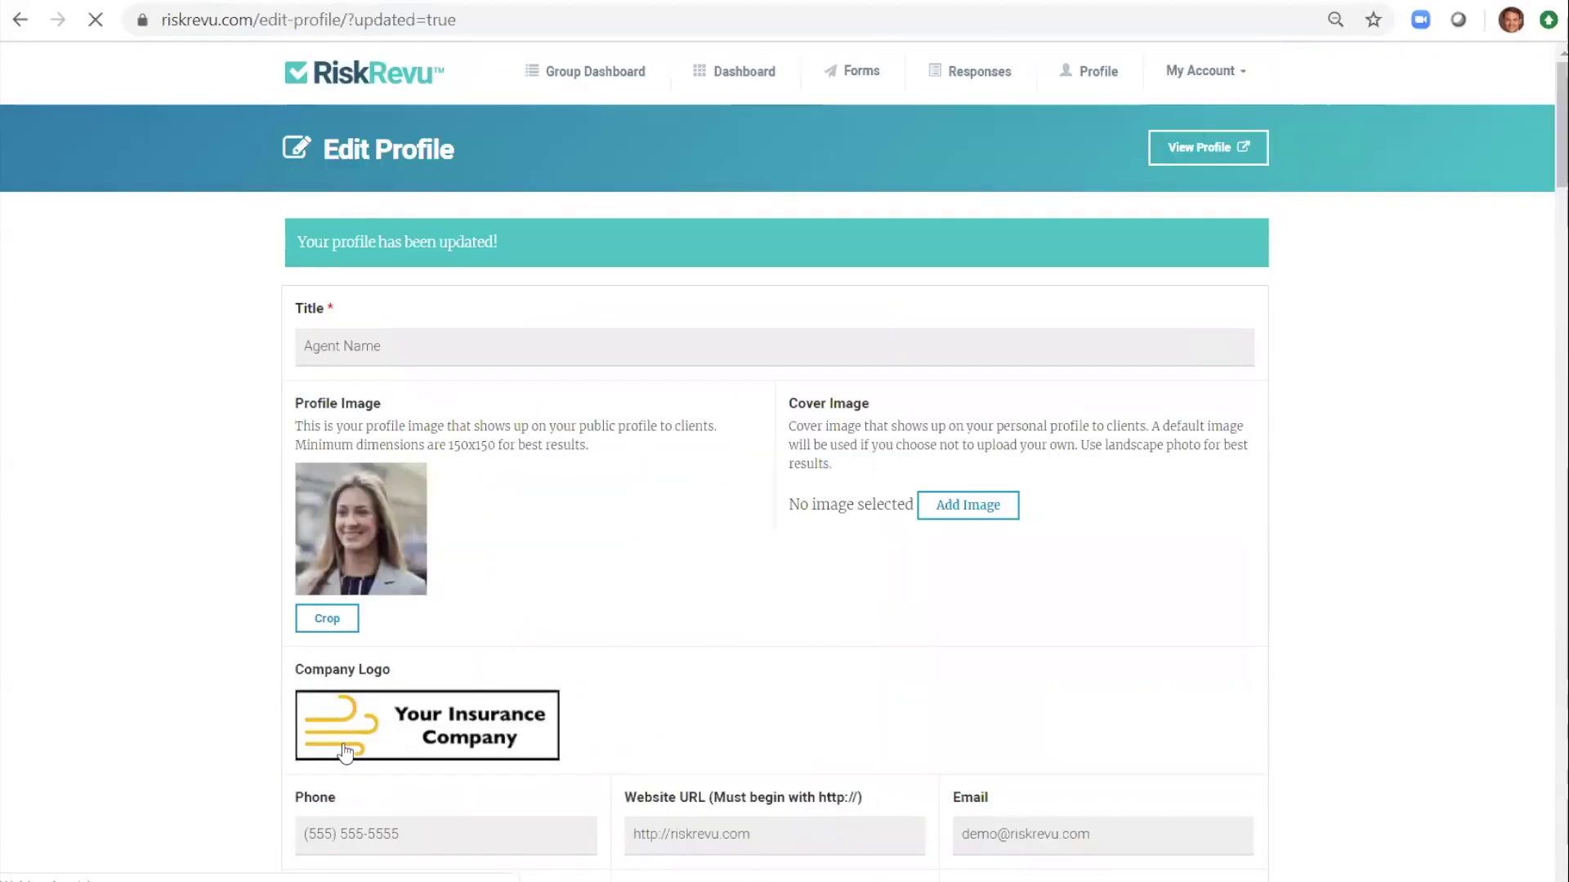
- View the public profile page, then use its profile card's Dashboard button to return
left_click(1197, 149)
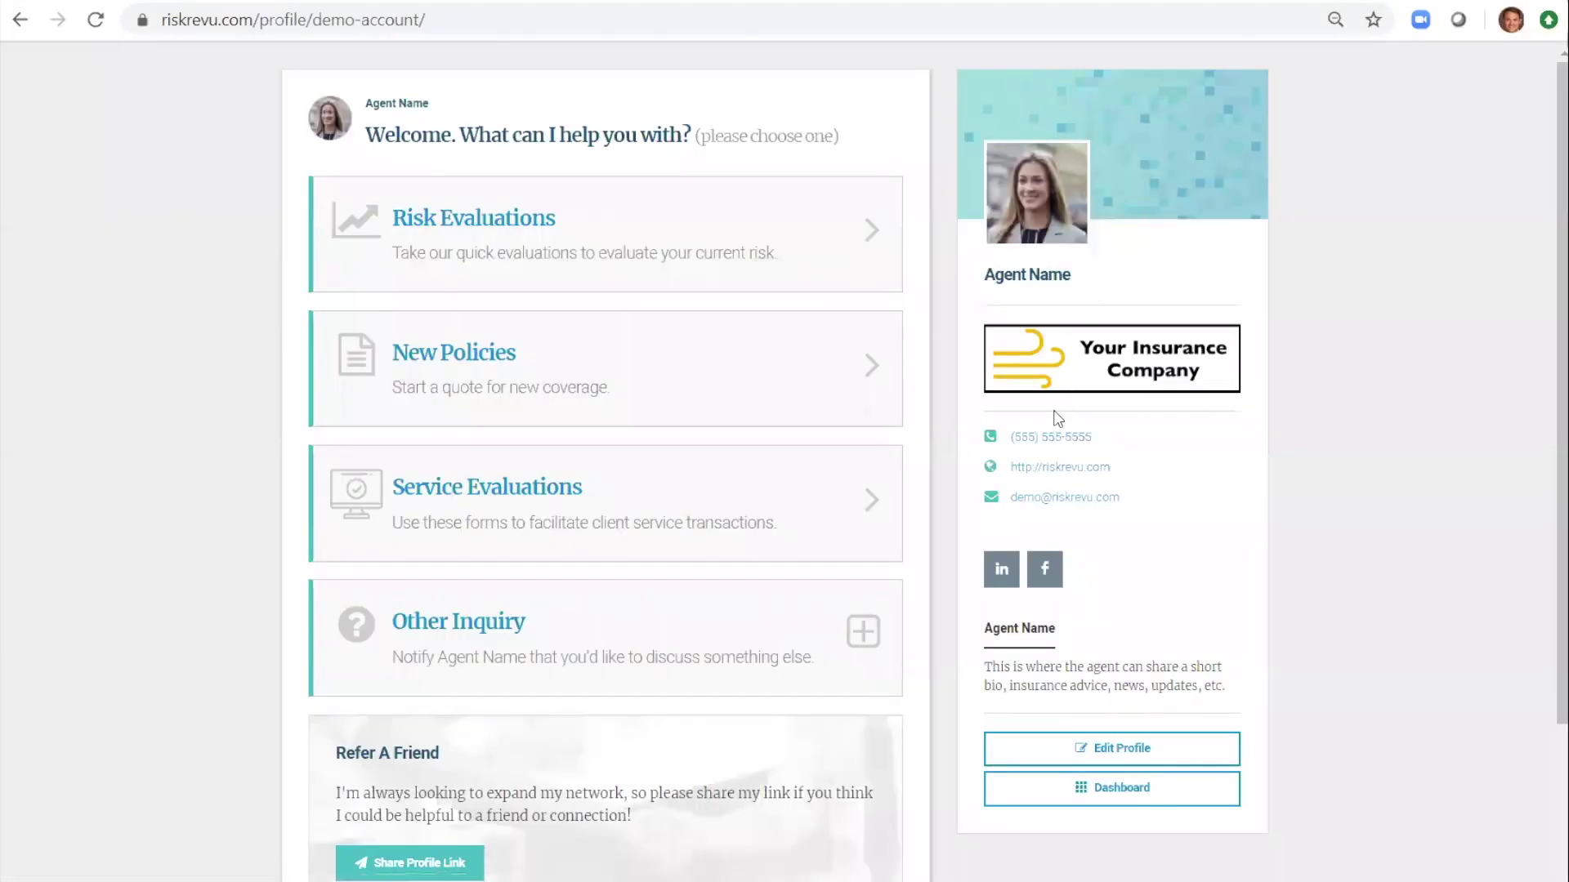
left_click(1106, 791)
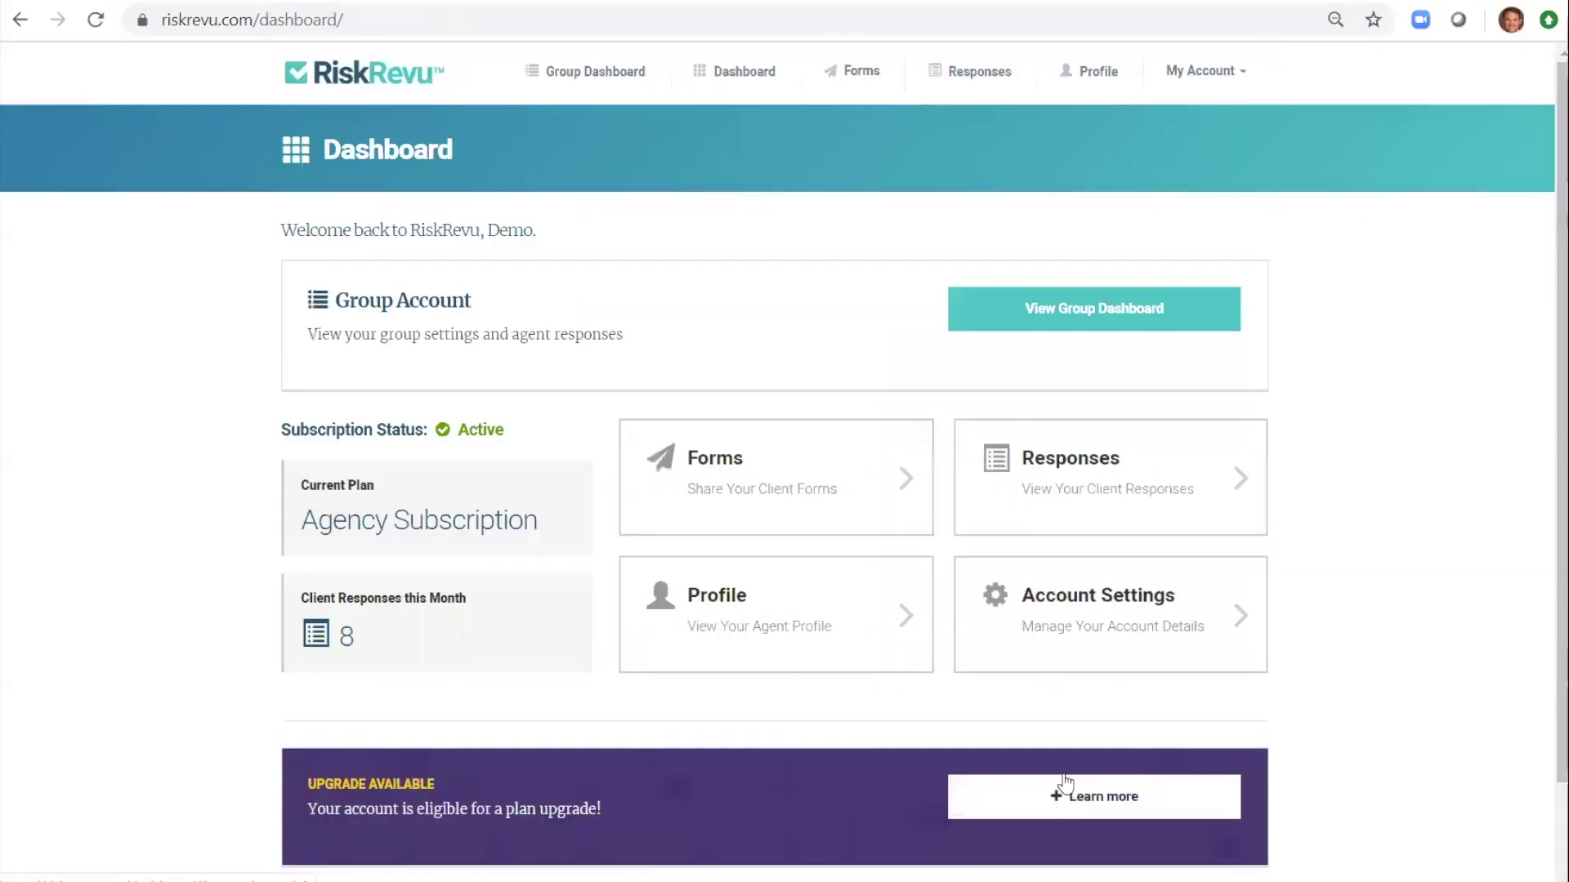
- Open Share Forms from the Forms card and preview the Aircraft Pilot Questionnaire and Business Owners Insurance forms
left_click(768, 478)
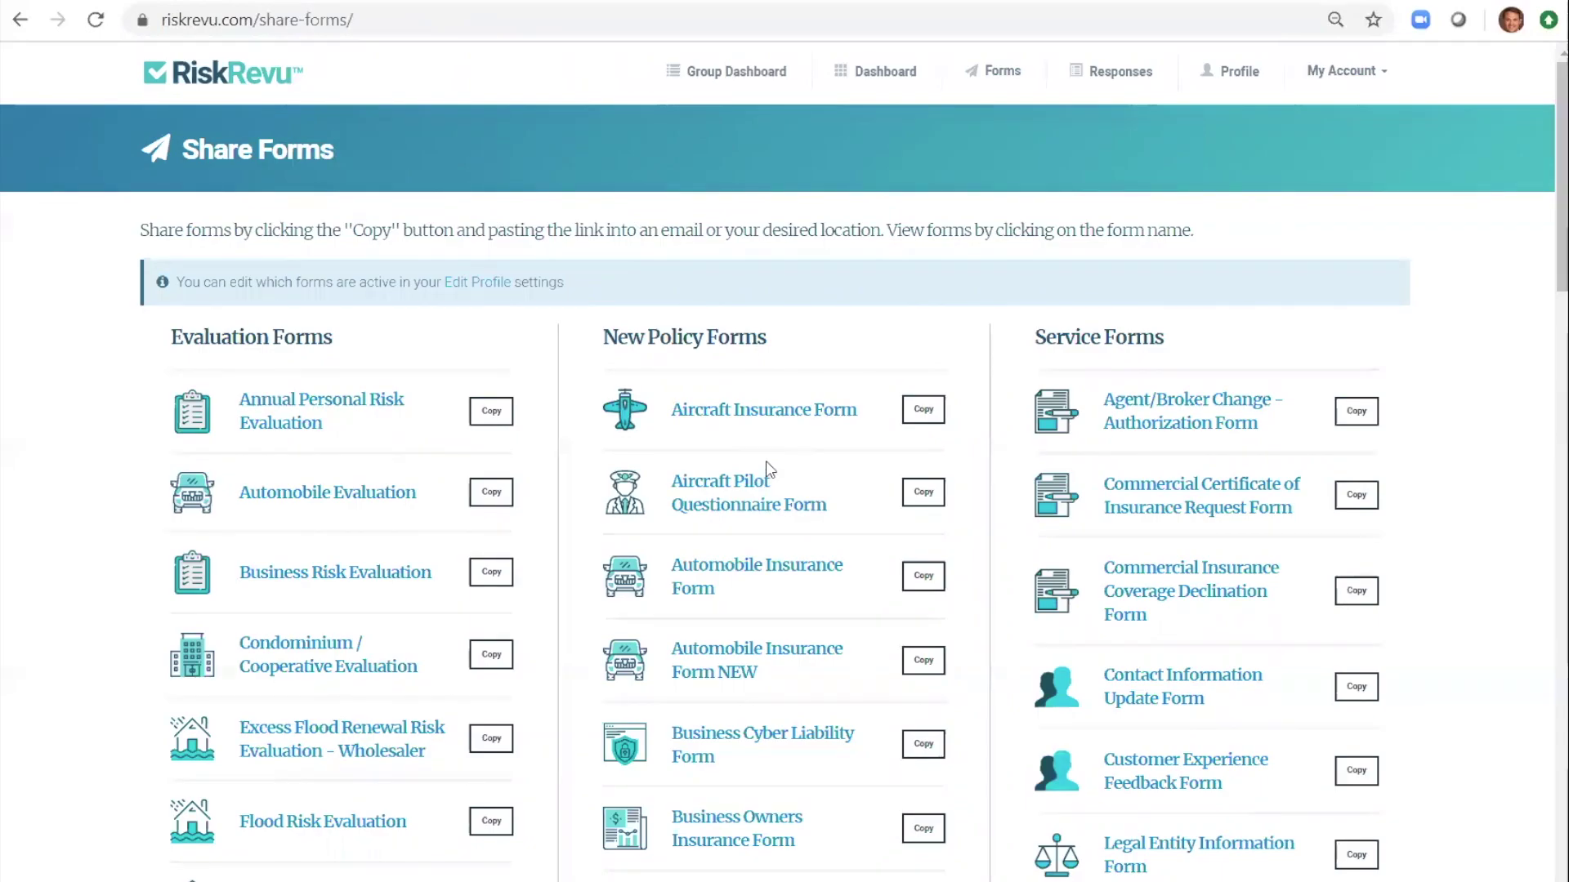
left_click(783, 482)
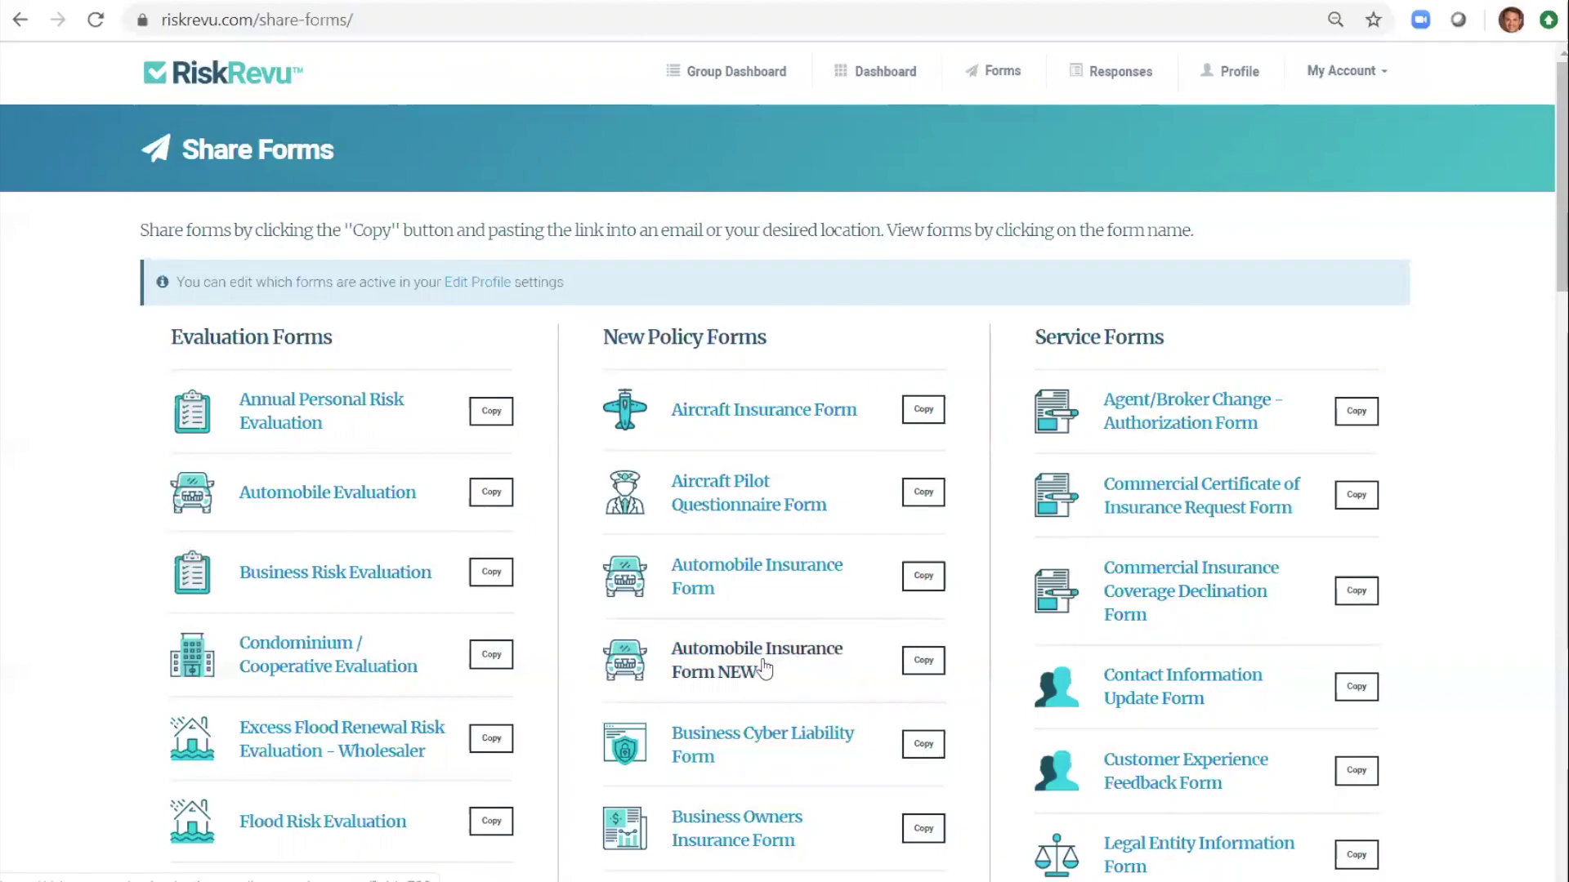
scroll(747, 709, "down", 4)
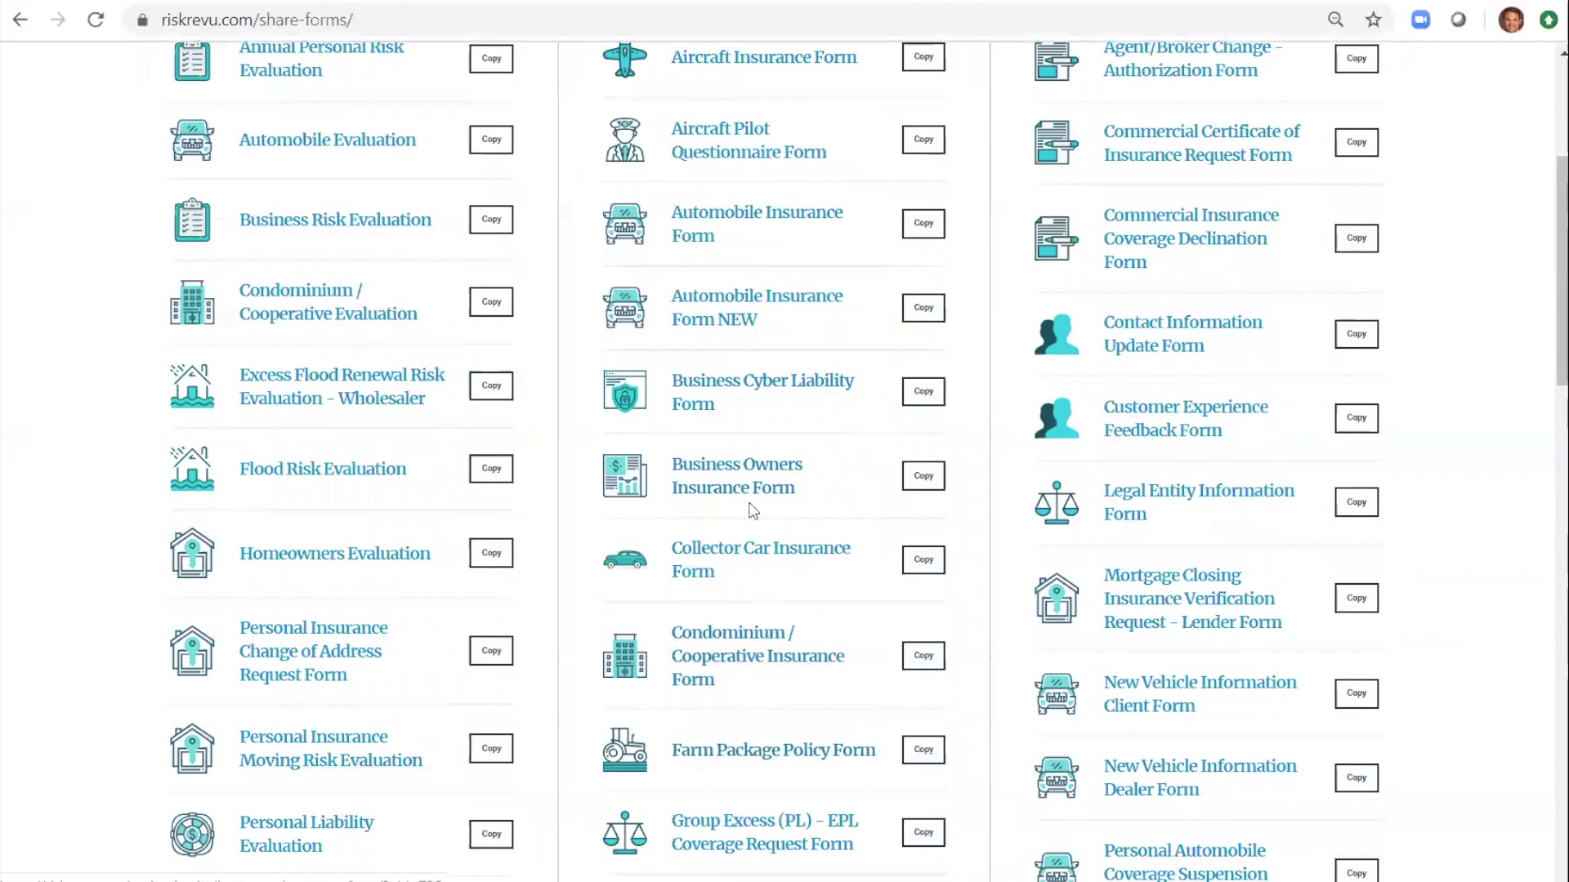
left_click(744, 487)
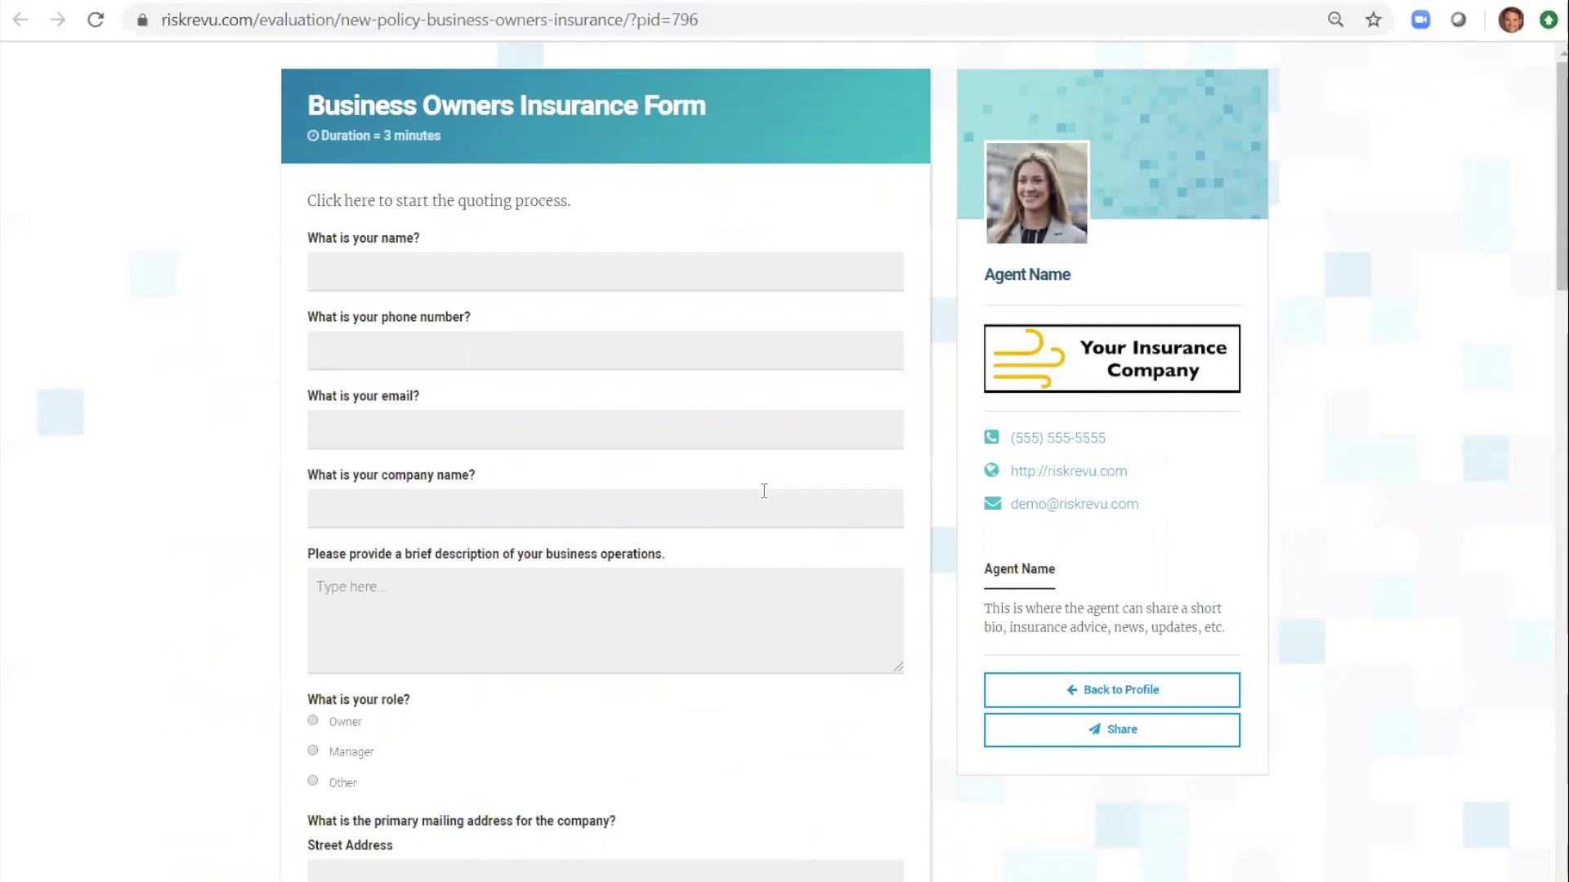
- Leave the Business Owners Insurance Form preview with Back to Profile
left_click(1100, 692)
- Go to the dashboard, view the 41 client responses, then open the Group Dashboard
left_click(1126, 787)
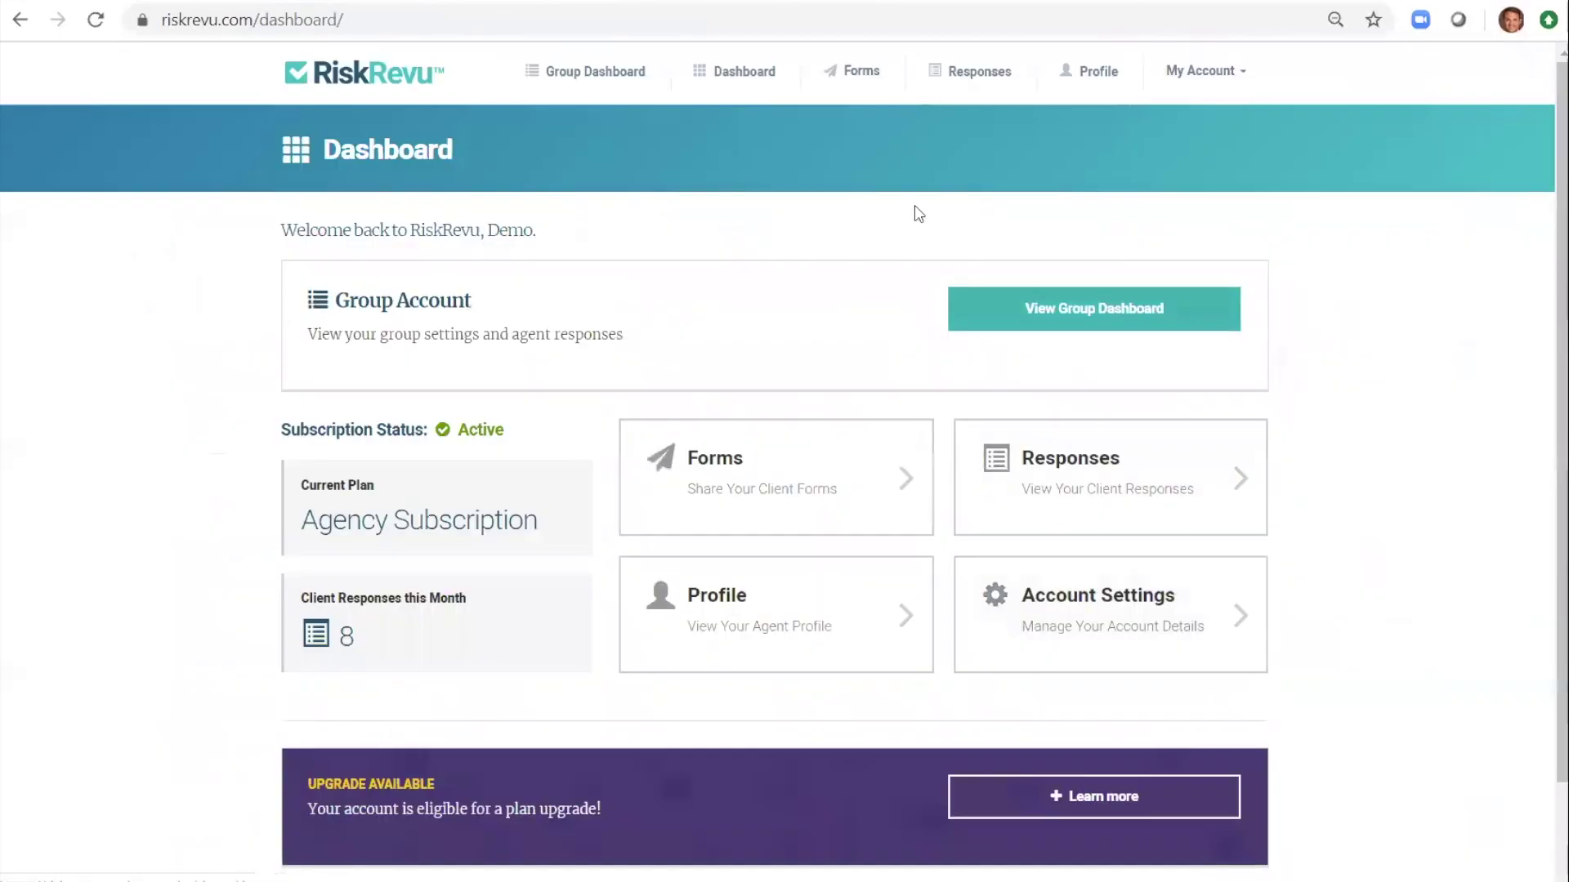
left_click(960, 81)
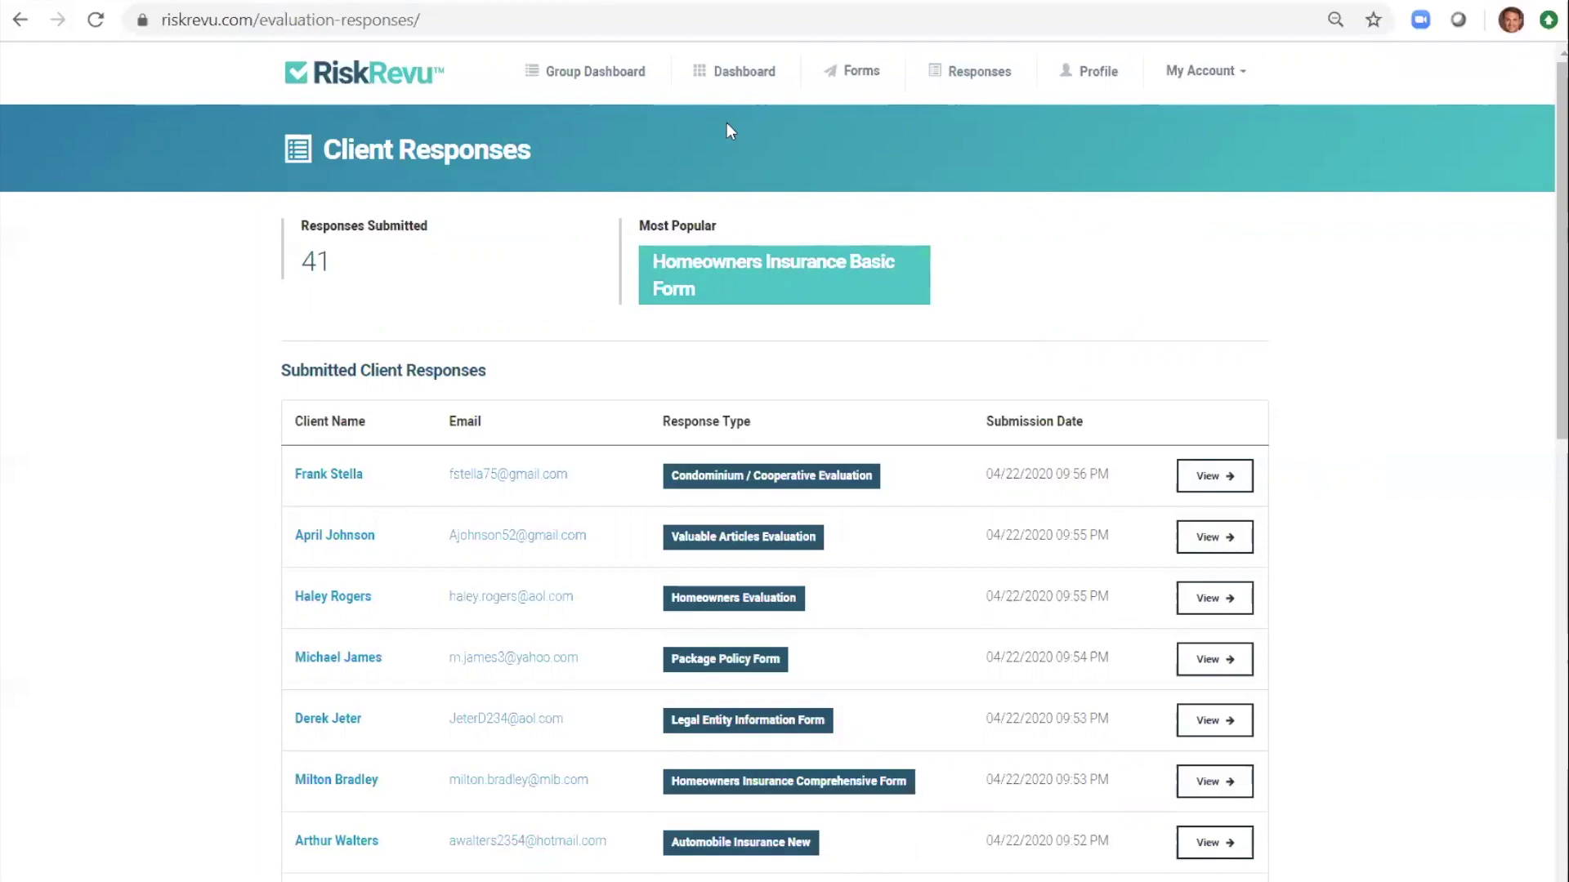
left_click(607, 80)
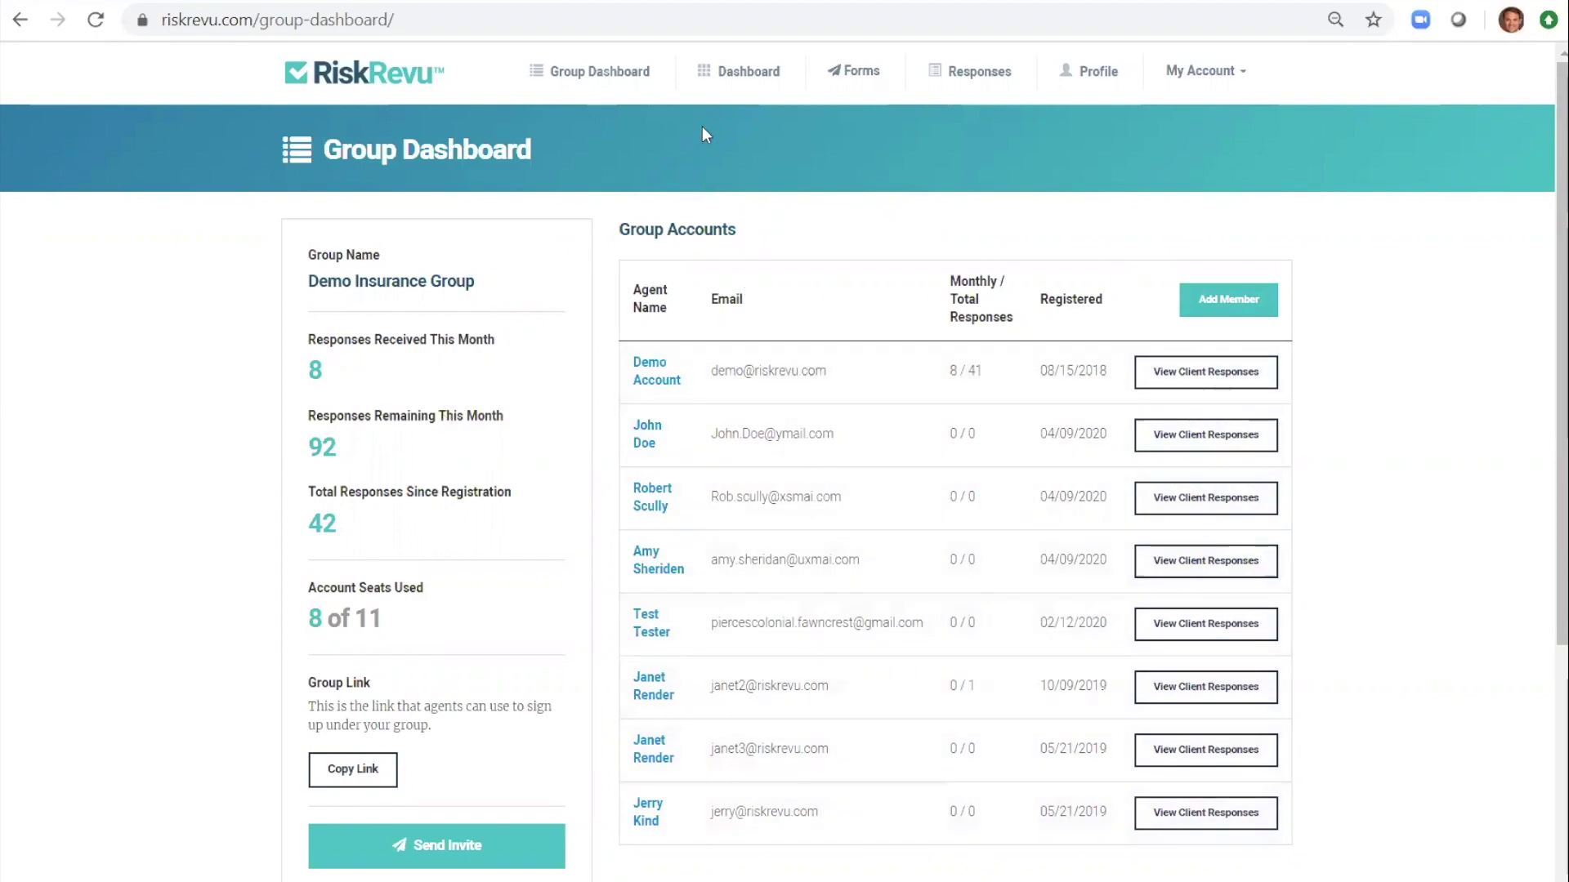
- Go back to the agent dashboard showing the Active Agency Subscription and 8 responses this month
left_click(742, 75)
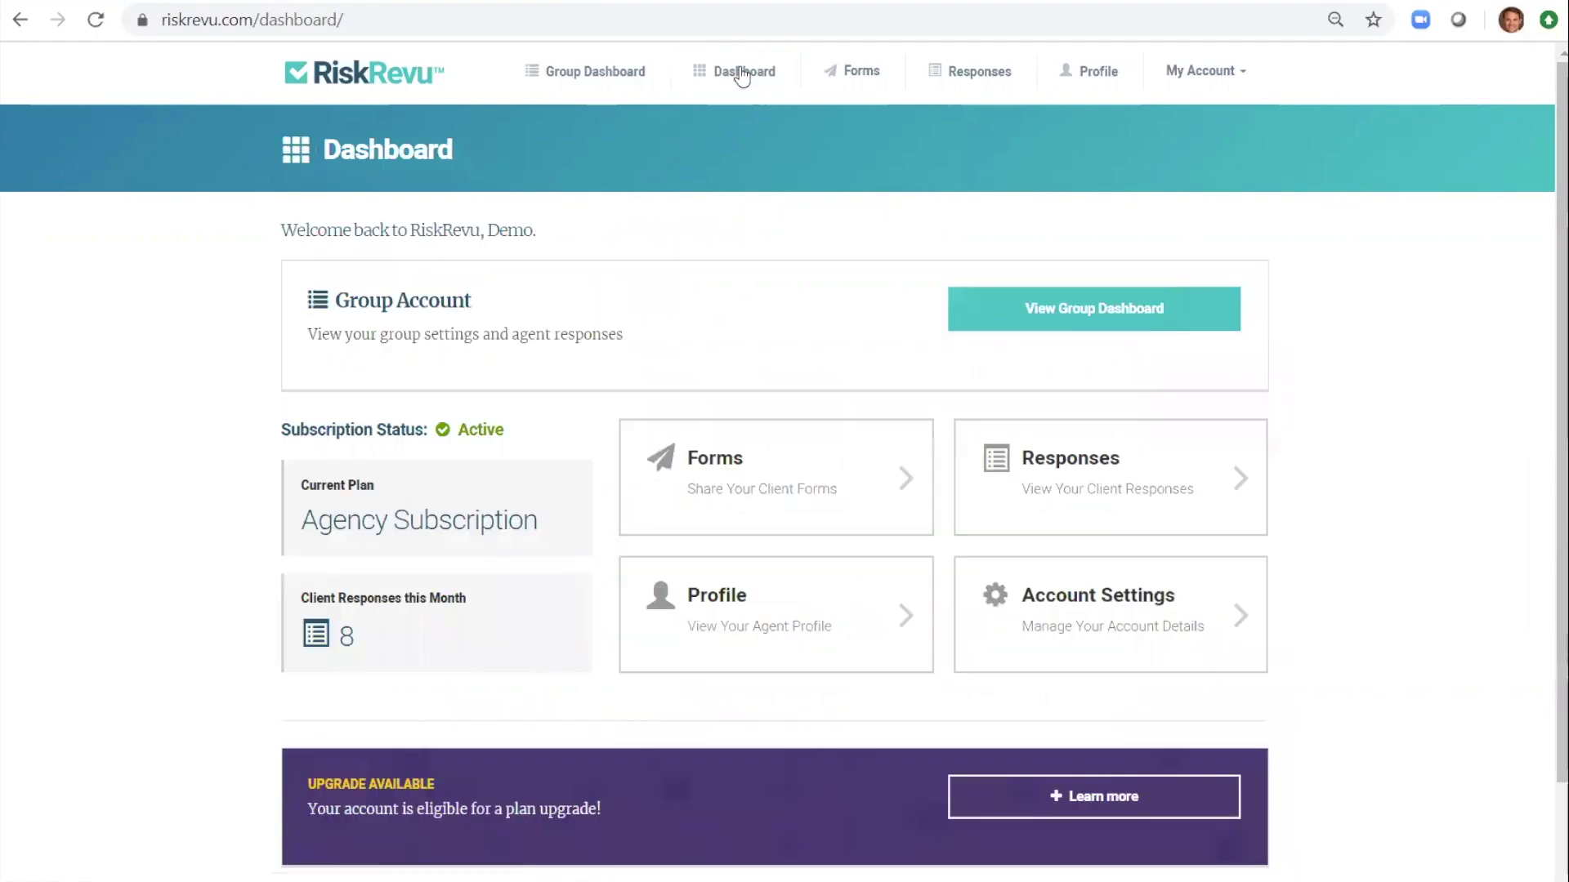